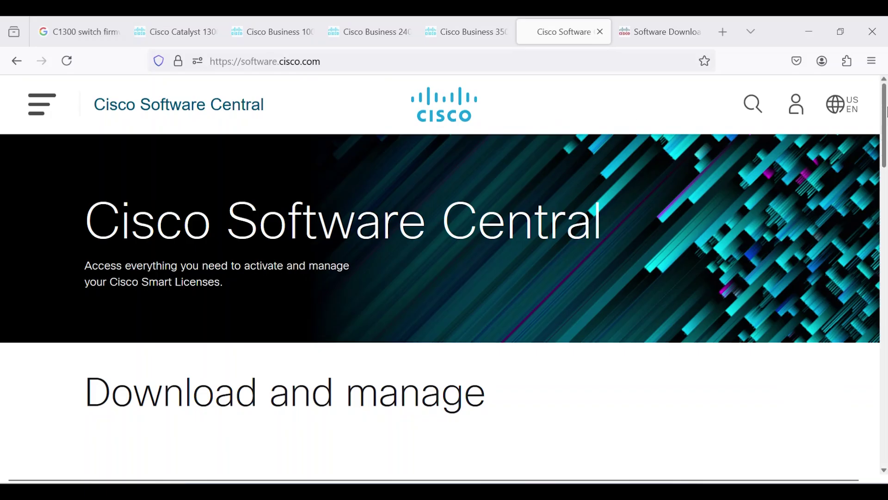
{"action": "left_click_drag", "start_coordinate": [886, 111], "coordinate": [886, 169]}
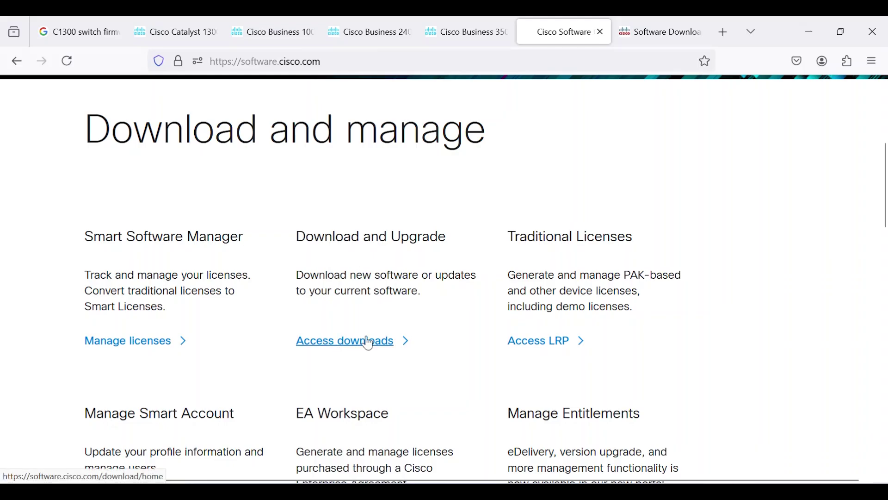
Step: Go to Access downloads under Download and Upgrade to reach Software Download
{"action": "left_click", "coordinate": [646, 31]}
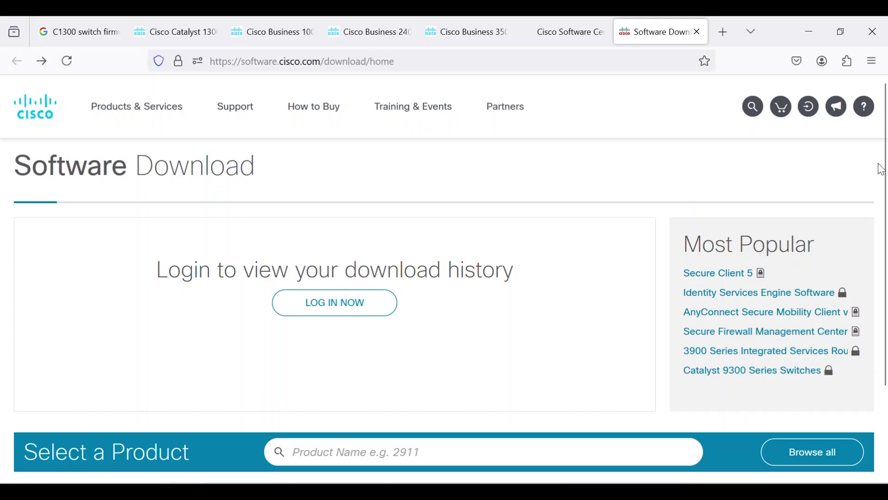
{"action": "scroll", "coordinate": [879, 169], "scroll_direction": "down", "scroll_amount": 1}
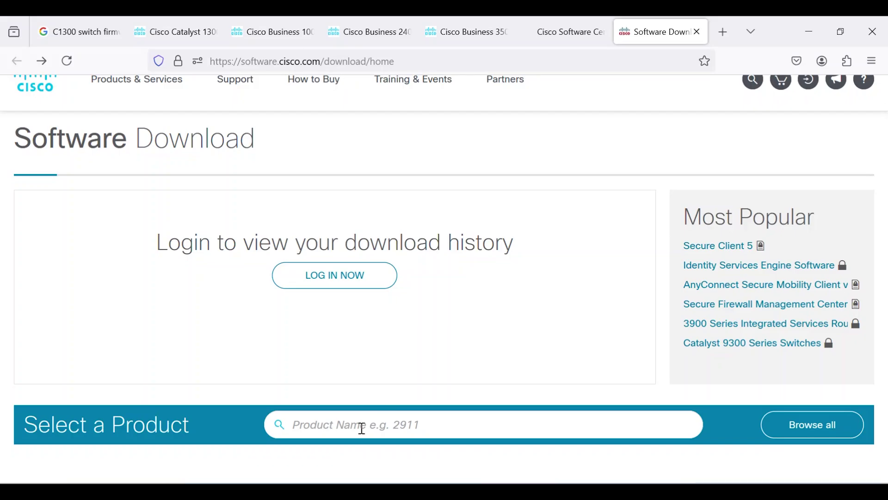
{"action": "left_click", "coordinate": [361, 429]}
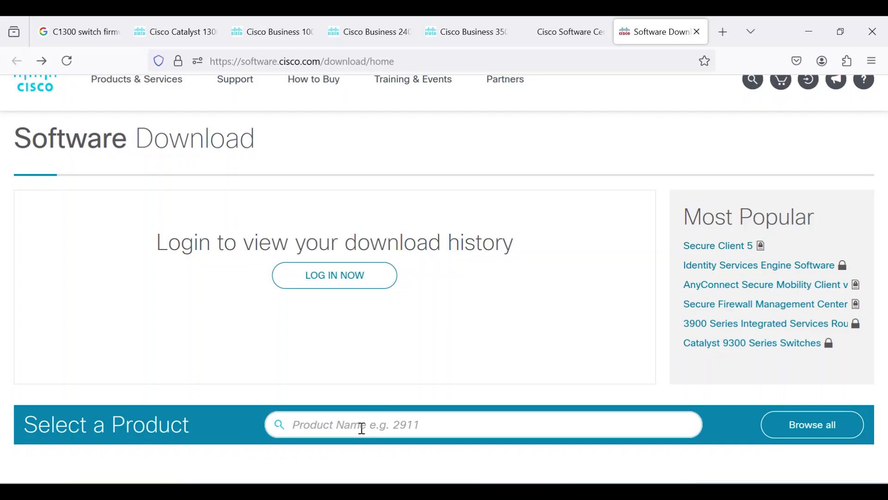
{"action": "type", "text": "1300"}
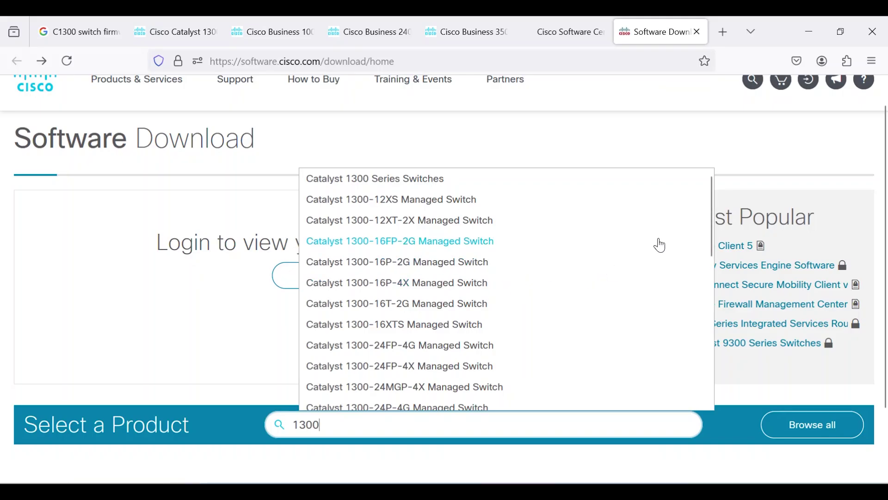
{"action": "scroll", "coordinate": [660, 244], "scroll_direction": "down", "scroll_amount": 3}
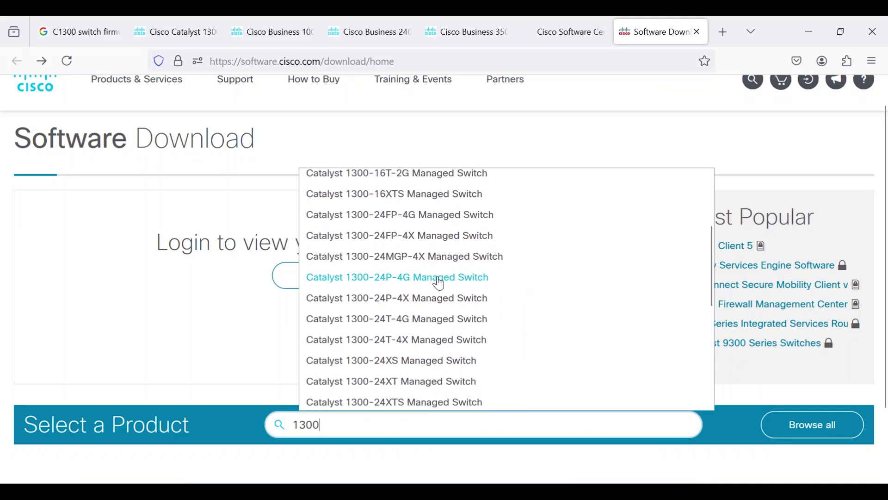
{"action": "left_click_drag", "start_coordinate": [710, 264], "coordinate": [712, 218]}
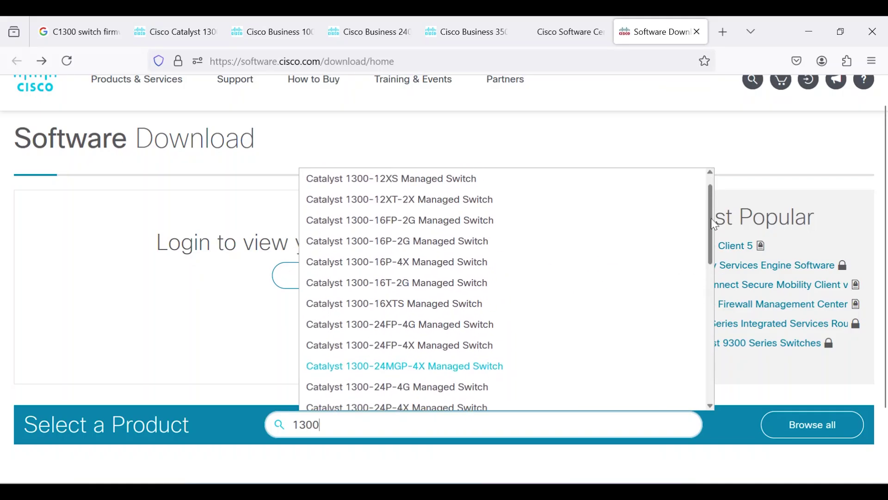
{"action": "key", "text": "BackSpace"}
{"action": "key", "text": "BackSpace"}
{"action": "key", "text": "BackSpace"}
{"action": "type", "text": "200"}
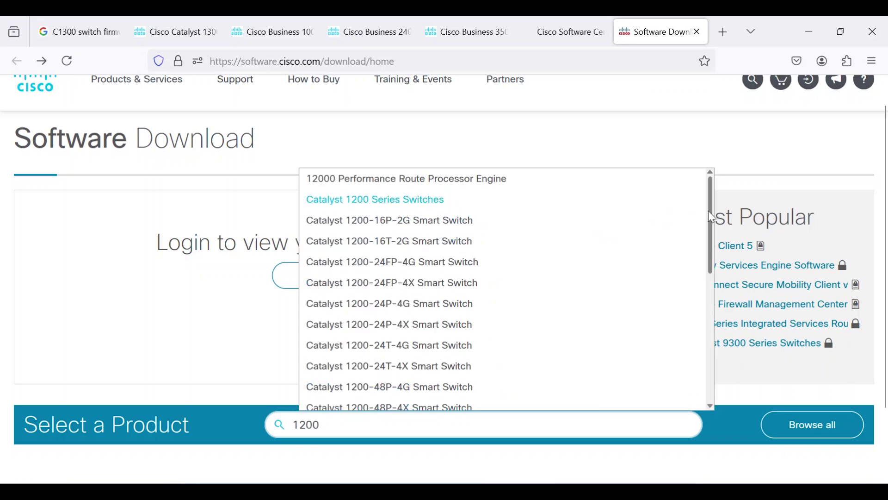
{"action": "mouse_move", "coordinate": [708, 210]}
{"action": "left_mouse_down"}
{"action": "mouse_move", "coordinate": [713, 284]}
{"action": "mouse_move", "coordinate": [709, 181]}
{"action": "left_mouse_up"}
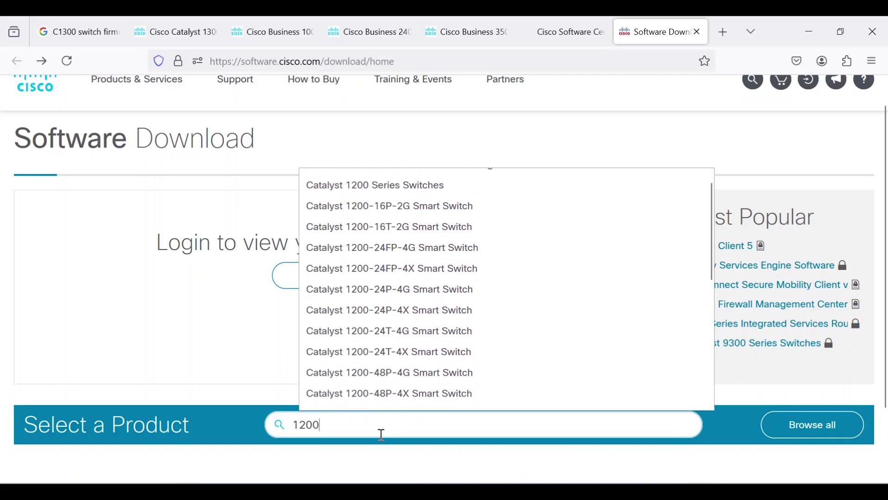
{"action": "key", "text": "BackSpace"}
{"action": "key", "text": "BackSpace"}
{"action": "key", "text": "BackSpace"}
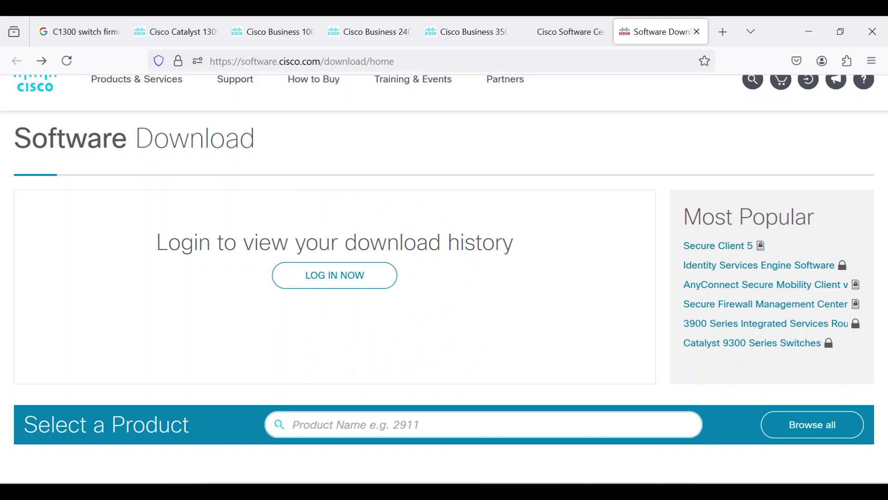
{"action": "type", "text": "business"}
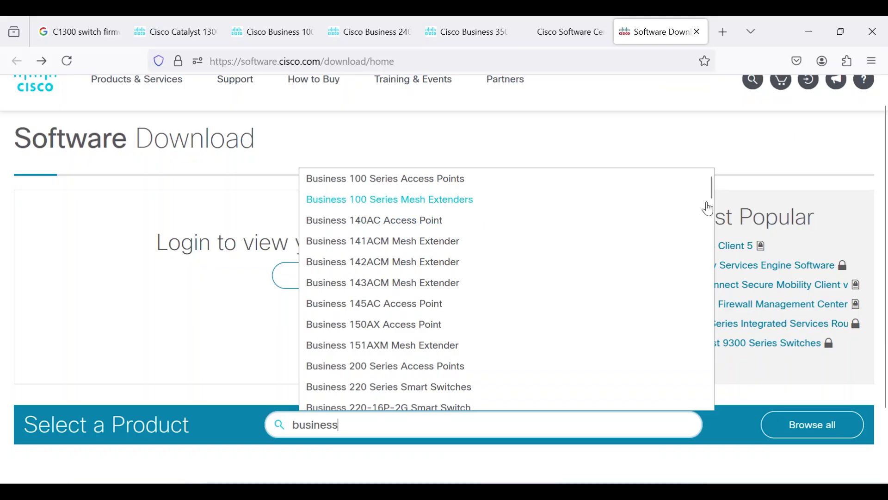
{"action": "left_click_drag", "start_coordinate": [711, 188], "coordinate": [704, 389]}
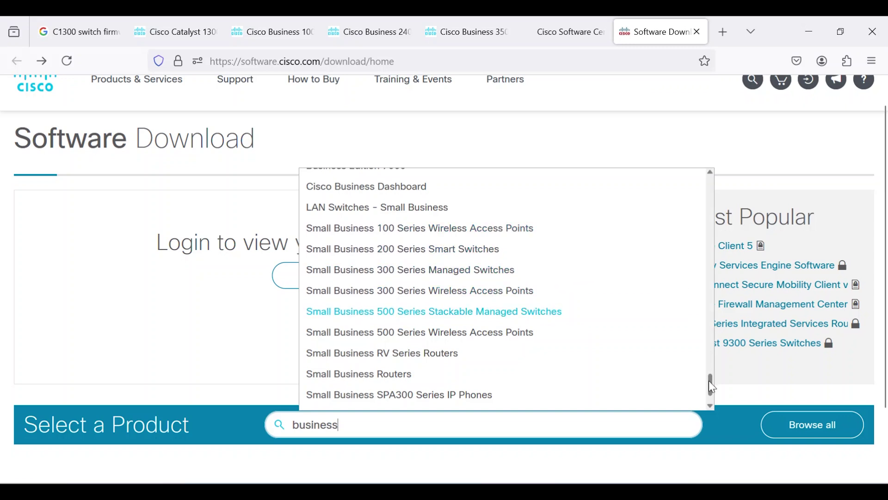
{"action": "left_click_drag", "start_coordinate": [709, 379], "coordinate": [710, 358]}
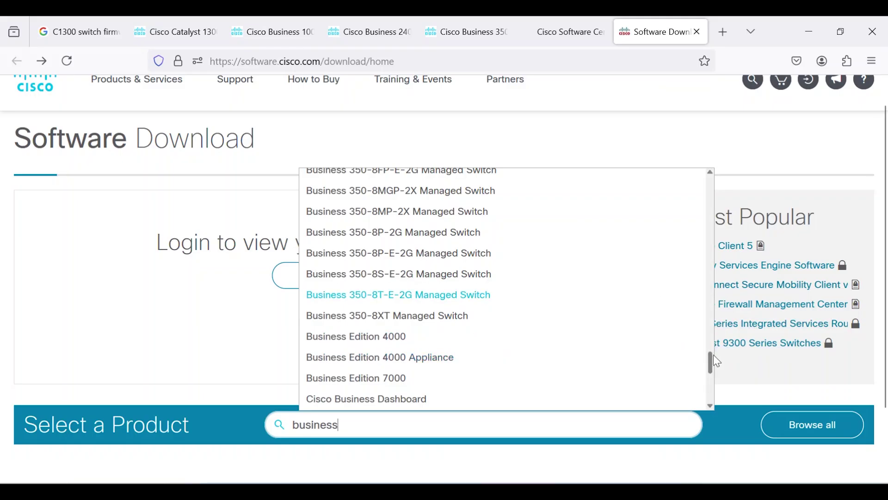
{"action": "left_click_drag", "start_coordinate": [710, 358], "coordinate": [710, 187]}
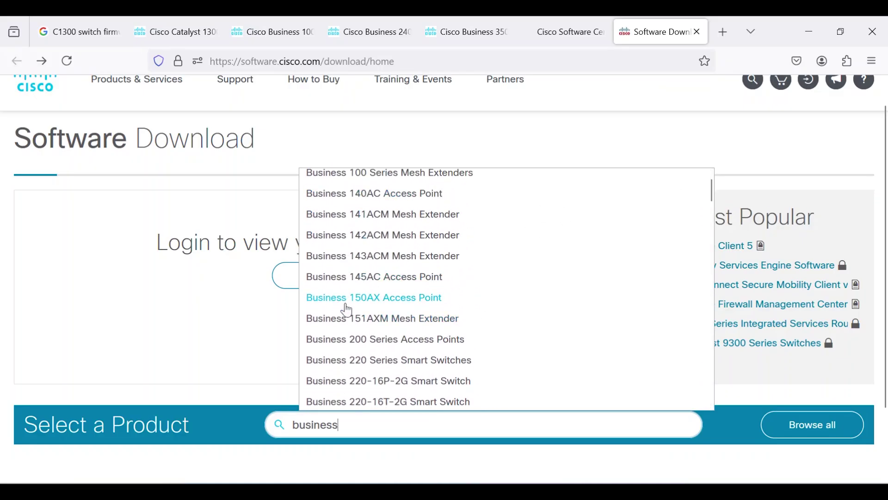
Step: Choose Business 150AX Access Point from the 'business' product suggestions
{"action": "left_click", "coordinate": [367, 298]}
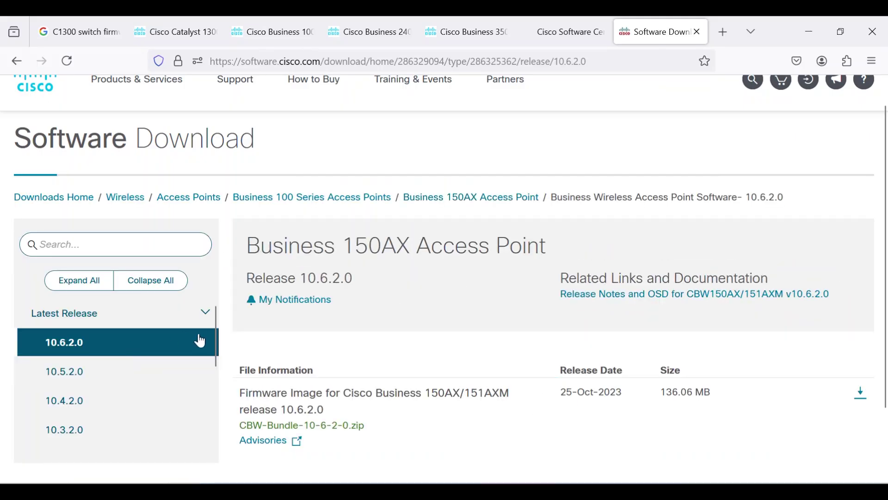
{"action": "mouse_move", "coordinate": [215, 330]}
{"action": "left_mouse_down"}
{"action": "mouse_move", "coordinate": [215, 417]}
{"action": "mouse_move", "coordinate": [212, 326]}
{"action": "left_mouse_up"}
{"action": "scroll", "coordinate": [879, 244], "scroll_direction": "down", "scroll_amount": 1}
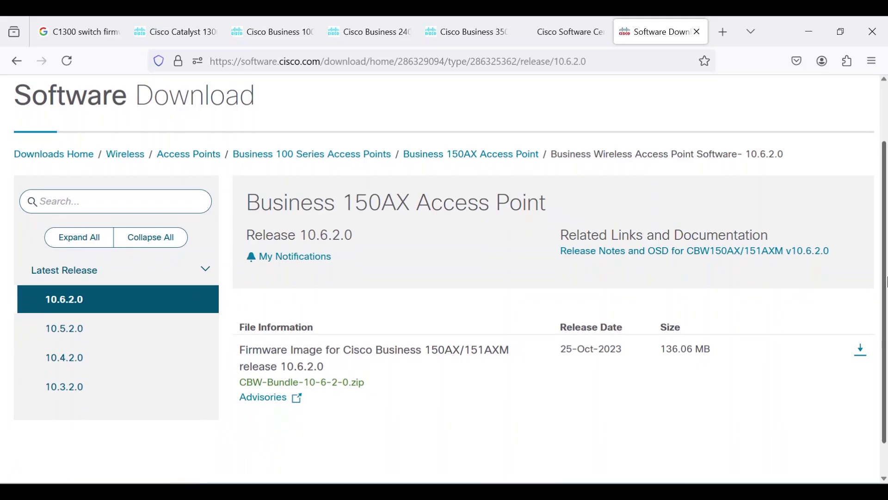
Step: Check the CBW-Bundle-10-6-2-0.zip file details, then return to the Software Download home
{"action": "left_click", "coordinate": [330, 383]}
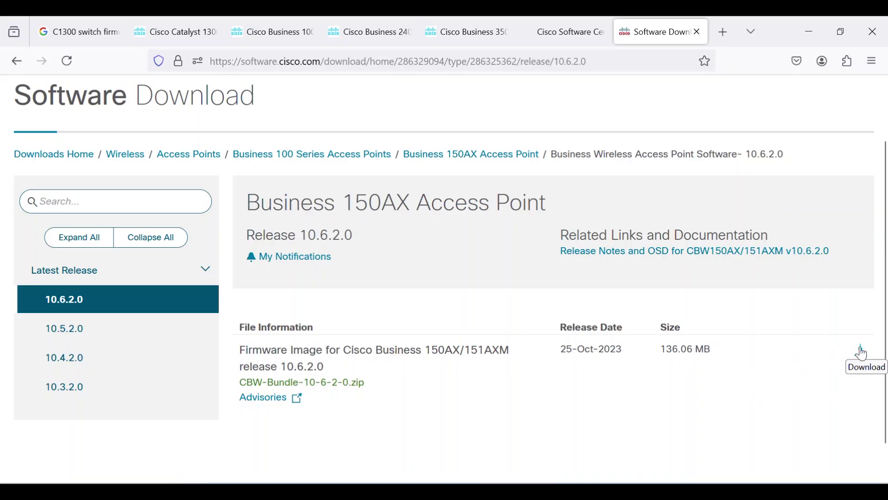
{"action": "key", "text": "alt+Left"}
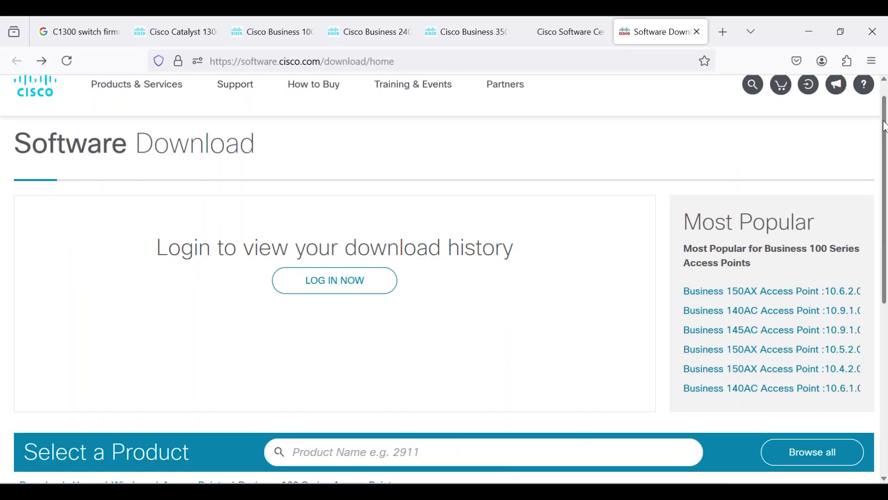
Step: View the Catalyst 1300-12XT-2X 4.1.4.1 firmware, then switch to the Catalyst 1300 support page
{"action": "left_click", "coordinate": [401, 452]}
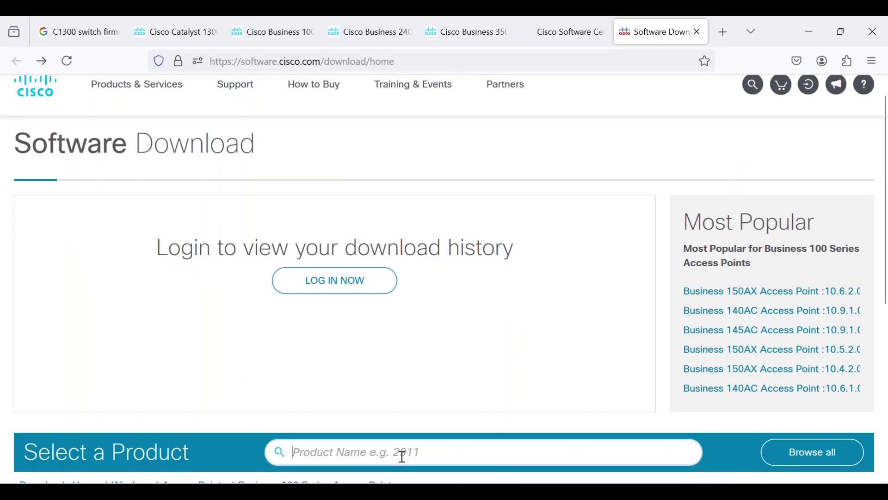
{"action": "type", "text": "1300"}
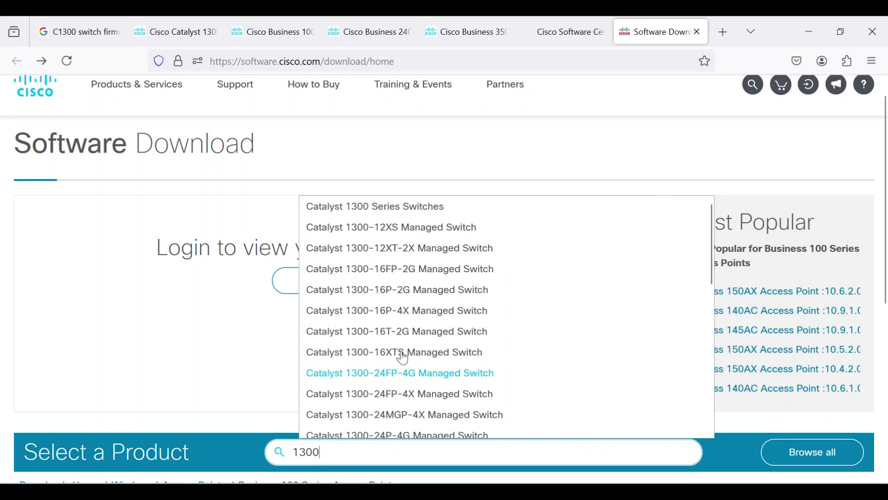
{"action": "left_click", "coordinate": [359, 248]}
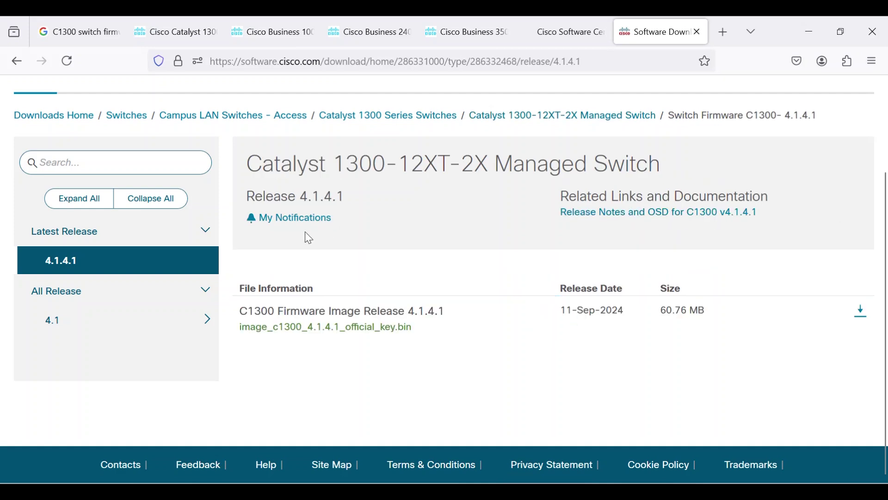
{"action": "left_click", "coordinate": [207, 320]}
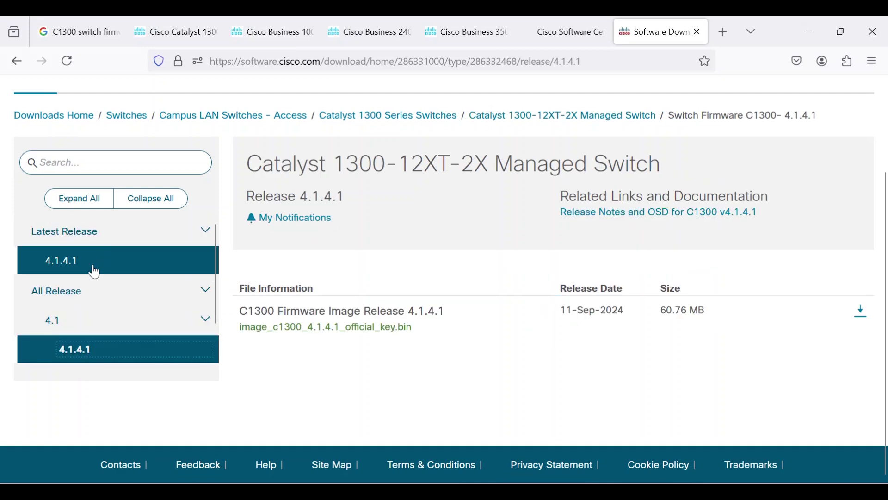
{"action": "left_click", "coordinate": [73, 264]}
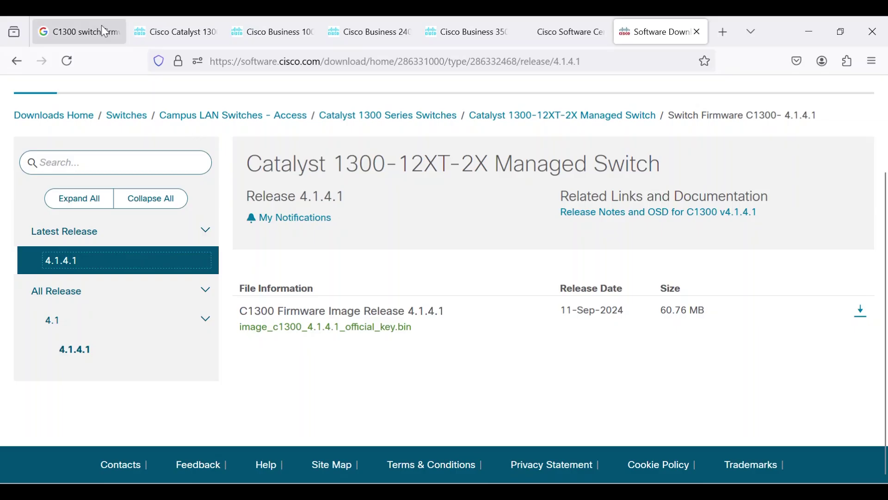
{"action": "left_click", "coordinate": [76, 31]}
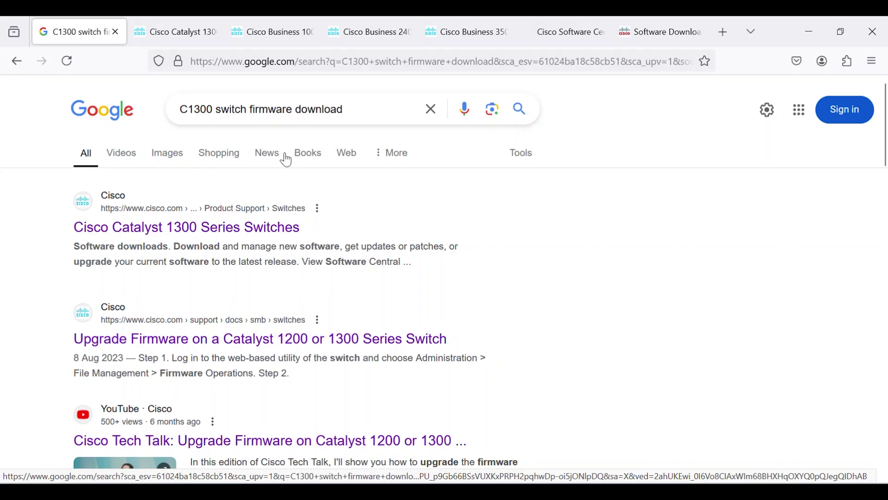
{"action": "left_click", "coordinate": [182, 30]}
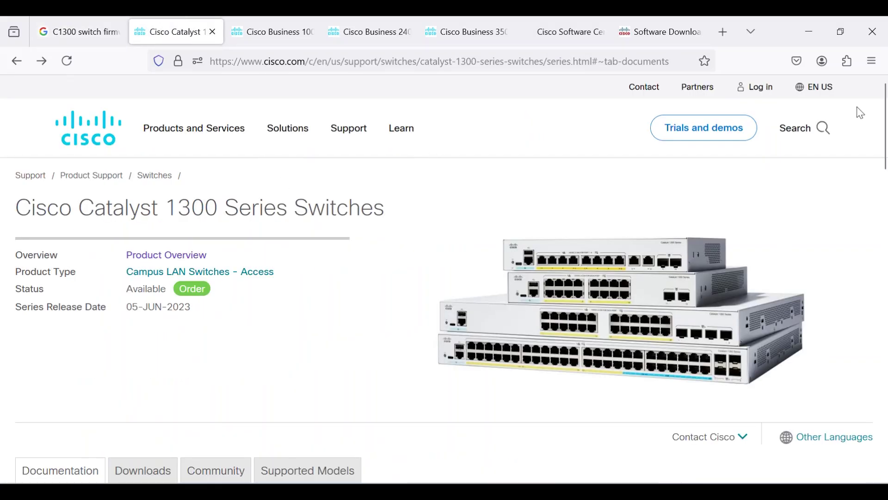
{"action": "scroll", "coordinate": [860, 139], "scroll_direction": "down", "scroll_amount": 2}
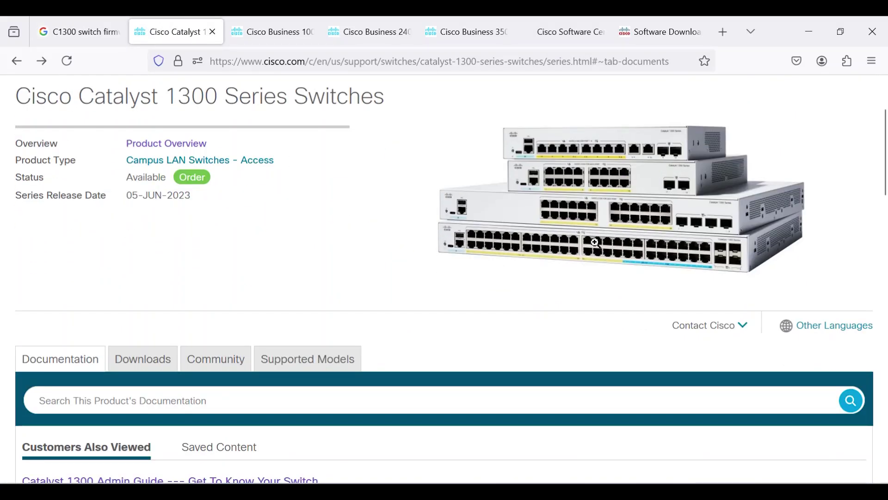
Step: Under Downloads, select model Catalyst 1300-16P-2G and open the release 4.1.4.1 downloads
{"action": "left_click", "coordinate": [138, 363]}
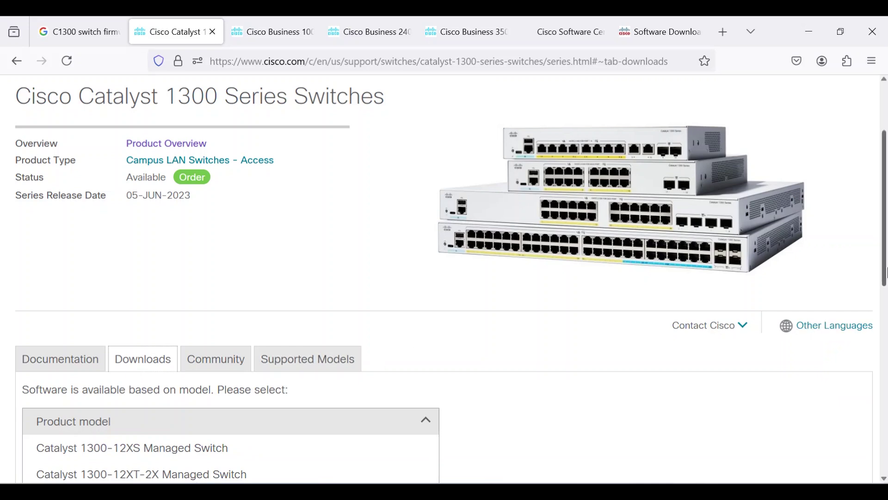
{"action": "scroll", "coordinate": [882, 299], "scroll_direction": "down", "scroll_amount": 3}
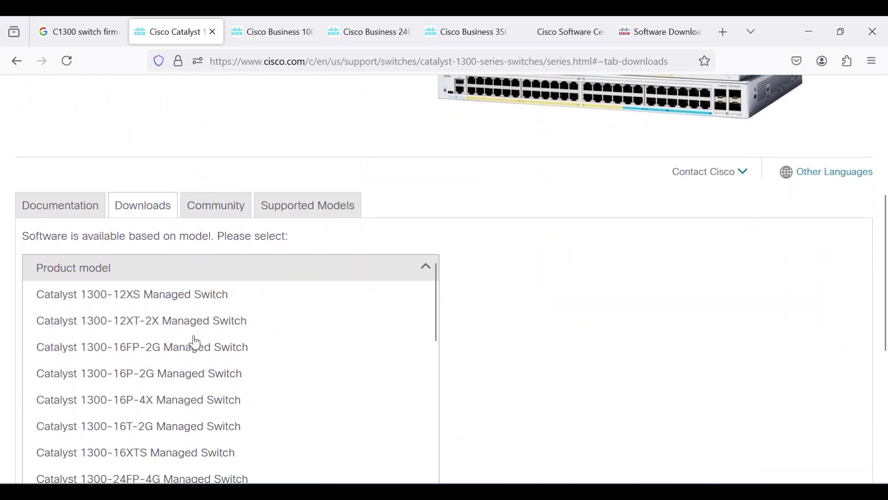
{"action": "left_click", "coordinate": [142, 375]}
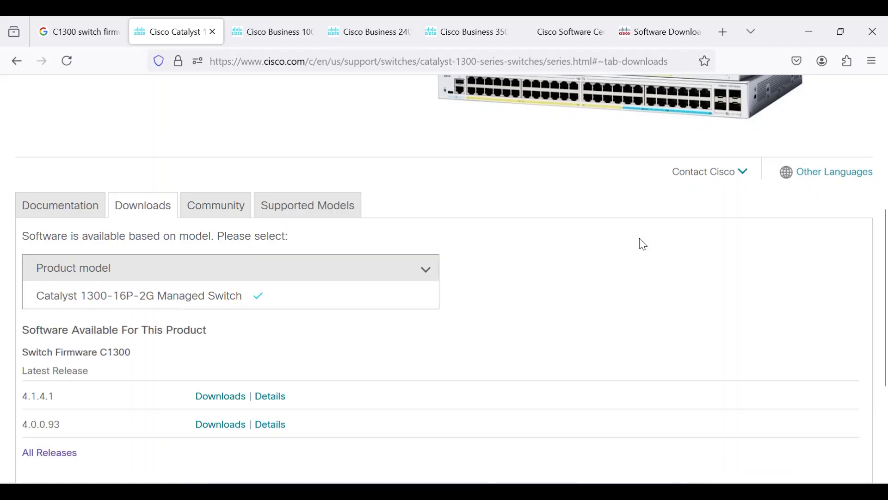
{"action": "left_click", "coordinate": [221, 396]}
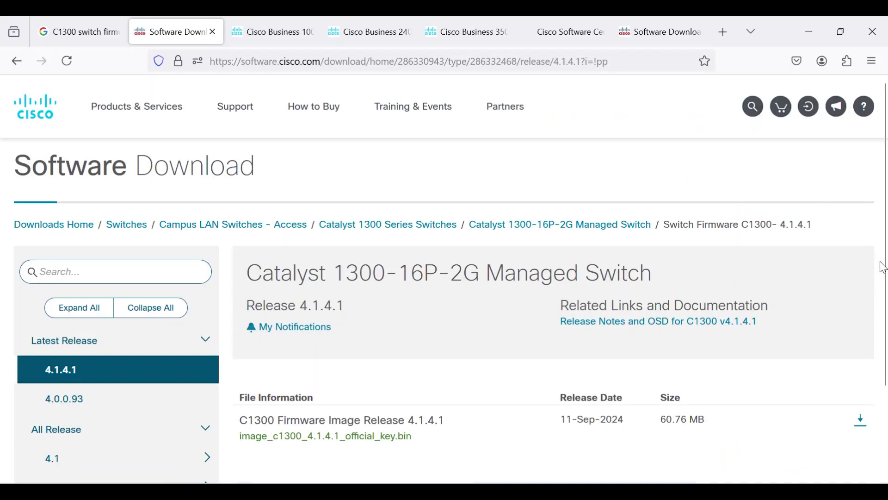
{"action": "scroll", "coordinate": [881, 265], "scroll_direction": "down", "scroll_amount": 1}
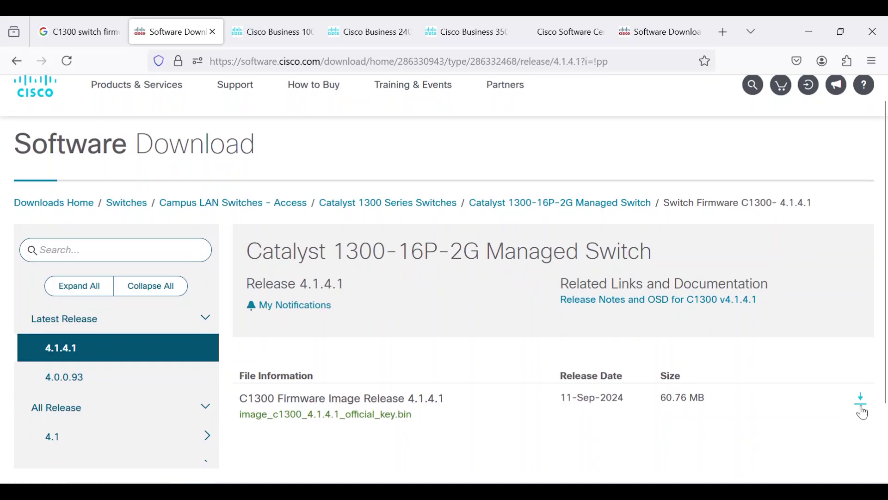